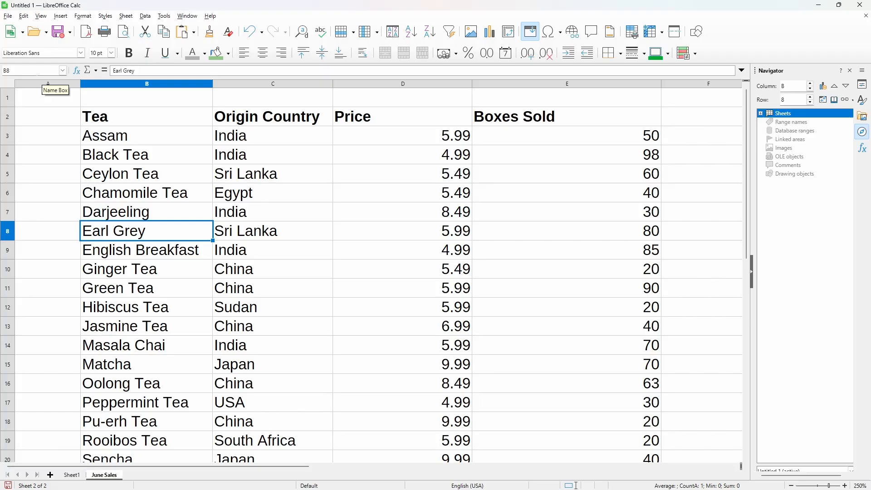
Step: Go directly to cell C19 on the June Sales sheet by entering its cell reference
click(39, 71)
text(C19)
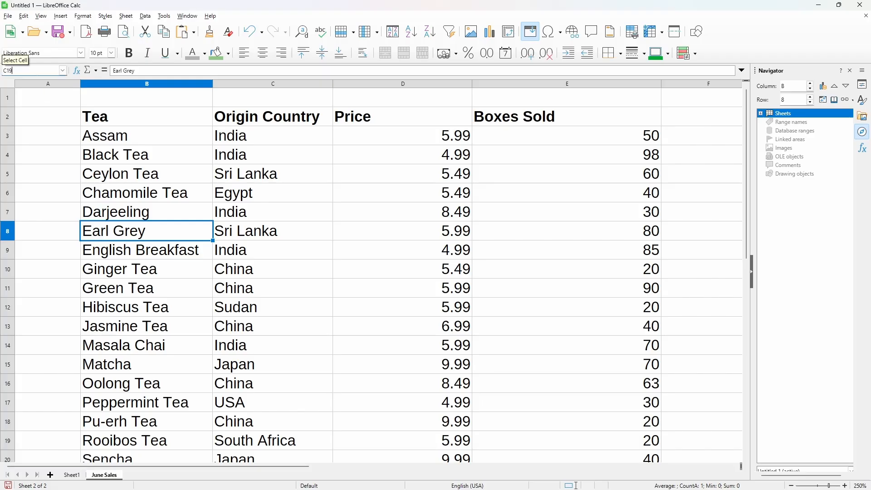
key(Return)
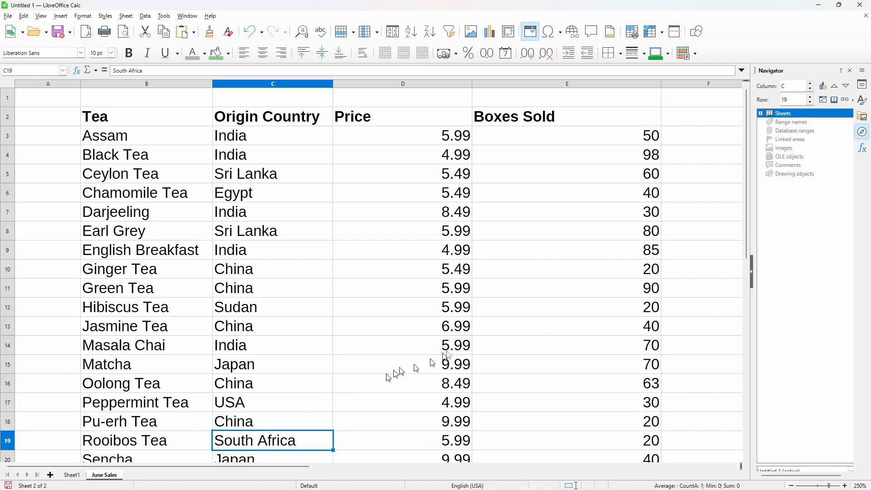
Step: Move the cell cursor to column E in row 19 by changing the Navigator's column value
click(811, 84)
click(811, 84)
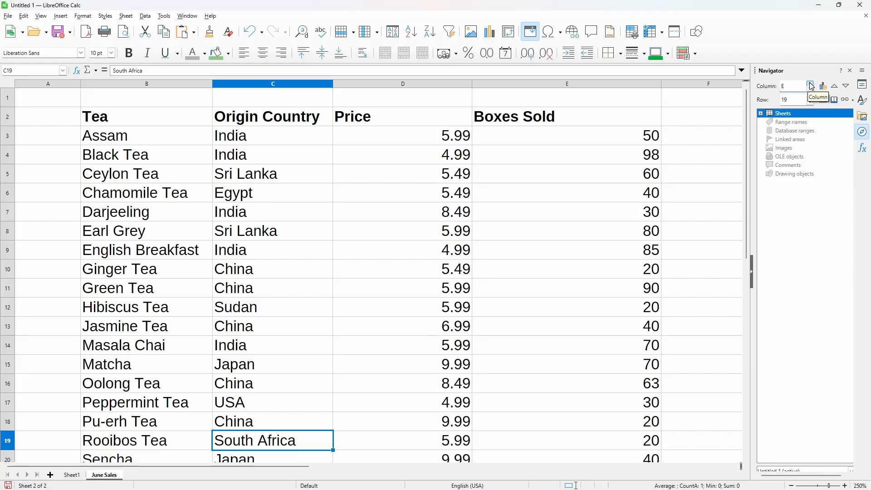
key(Return)
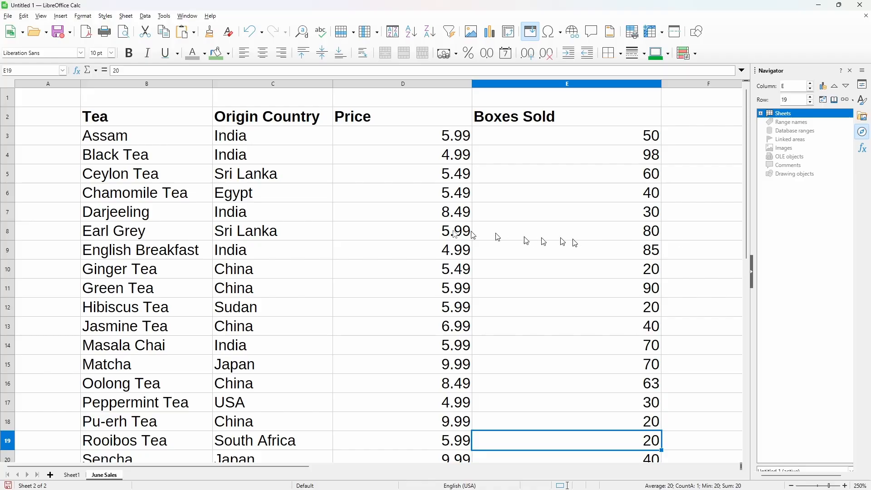
Step: Select the tea names in B3:B18, and replace that selection with the range C5:E36
drag(144, 139, 156, 420)
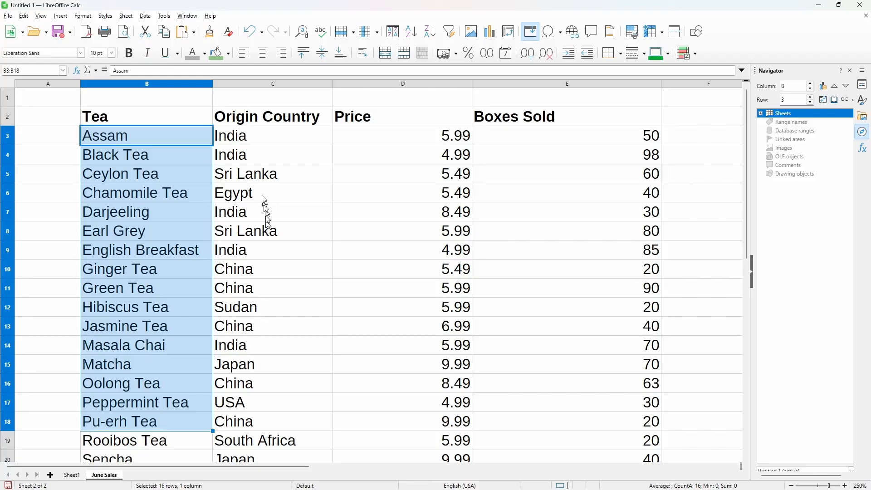
click(263, 176)
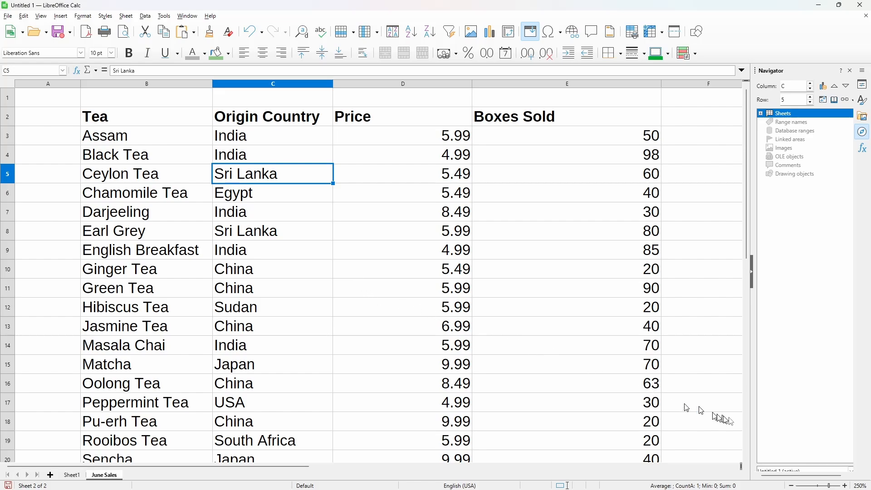
click(747, 429)
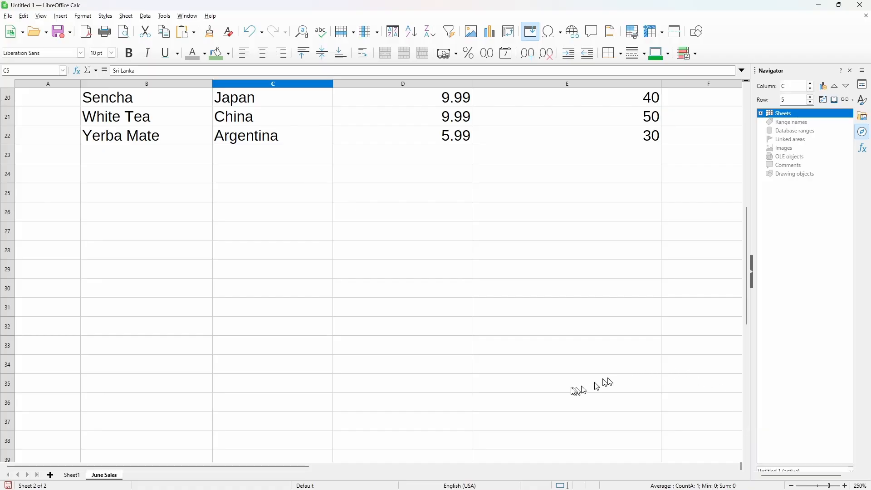
shift+click(543, 414)
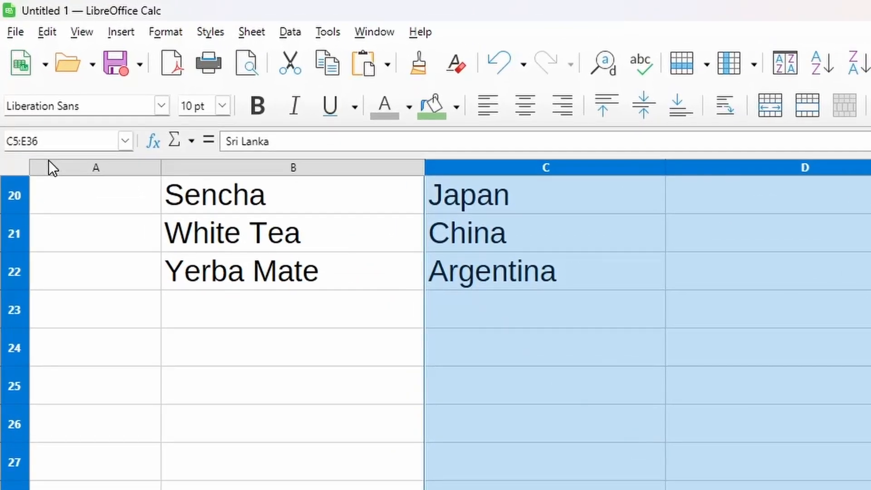
Step: Change the selected range to C5:E100 by editing its reference in the Name Box
click(52, 141)
click(52, 141)
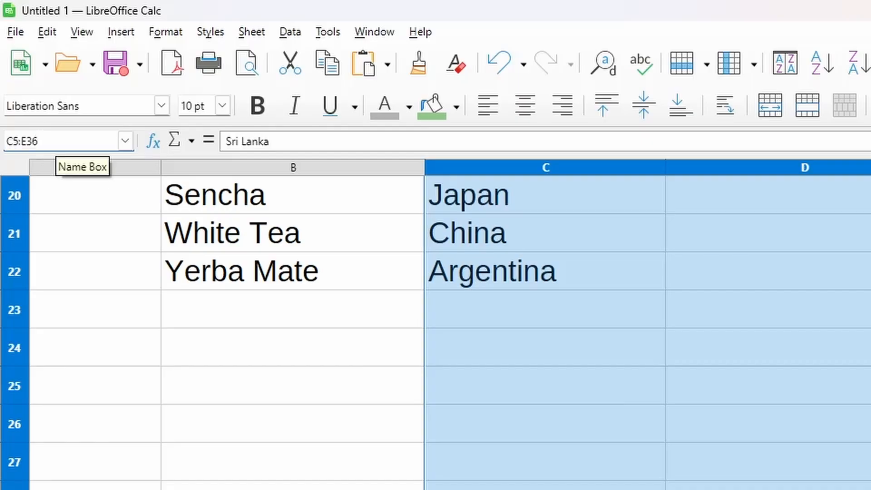
key(Left)
key(Left)
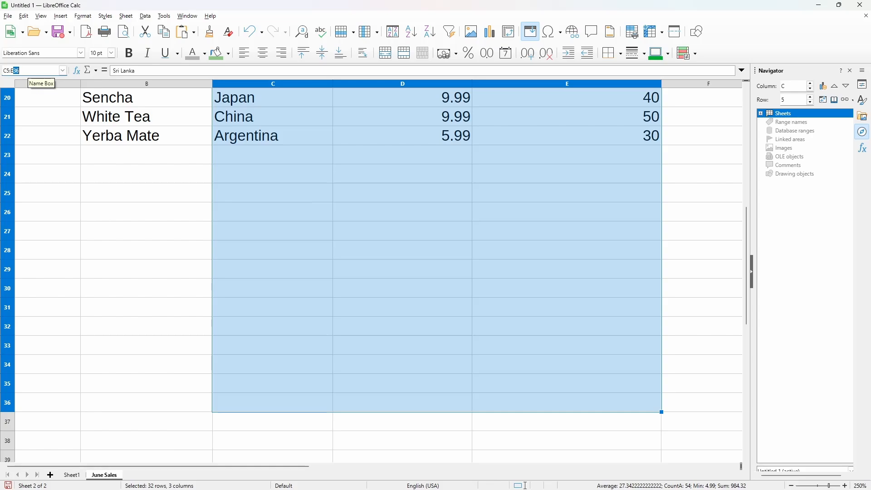
text(100)
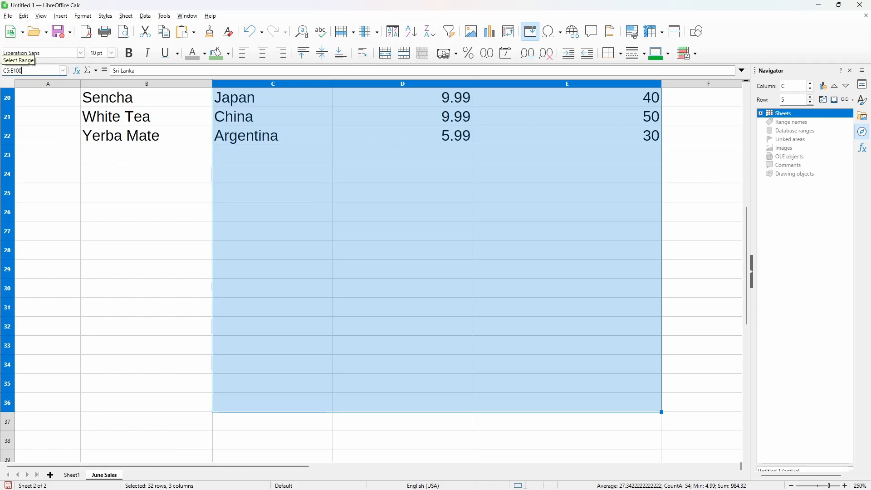
key(Return)
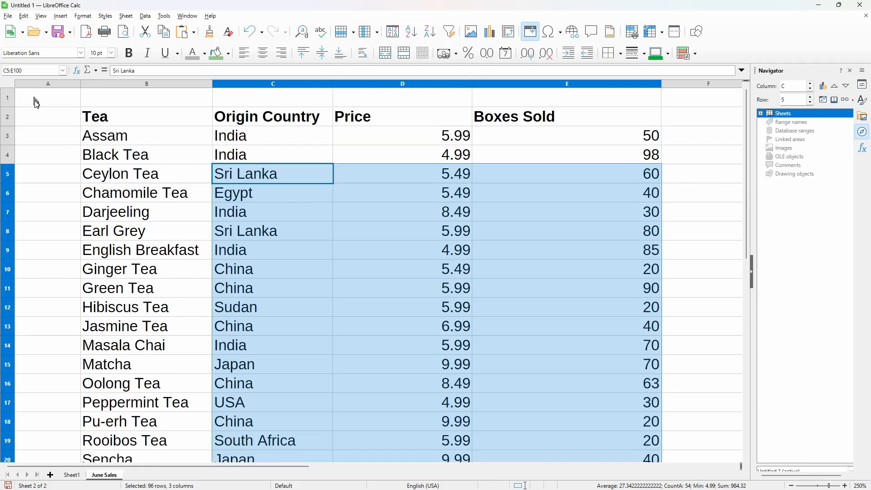
Step: Switch to Extending selection mode and extend the selected range down to cell E111
click(749, 408)
click(750, 408)
click(750, 407)
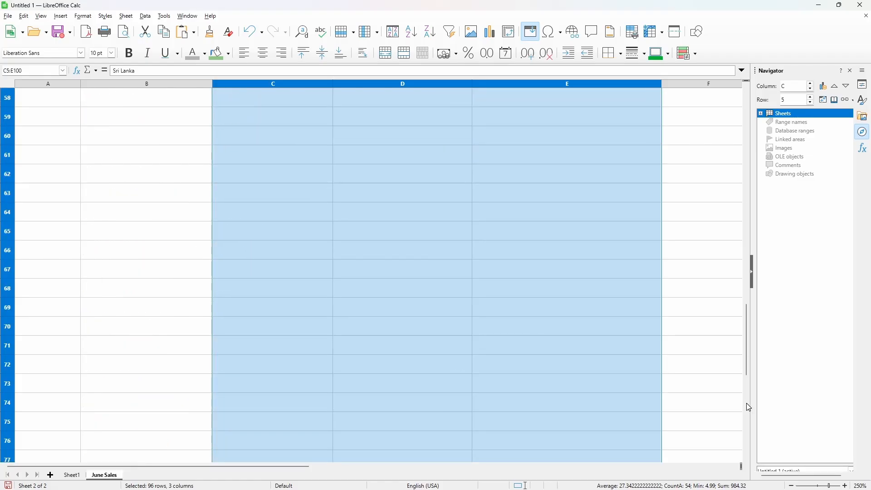
click(750, 408)
click(750, 407)
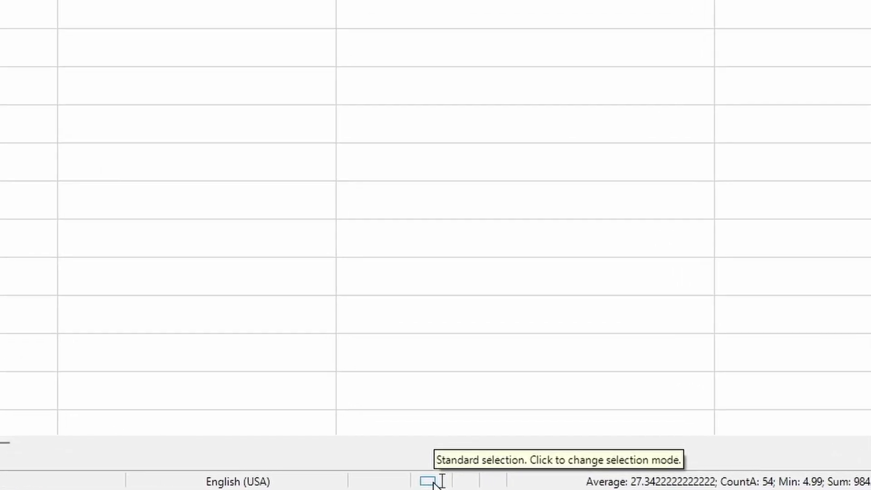
click(434, 484)
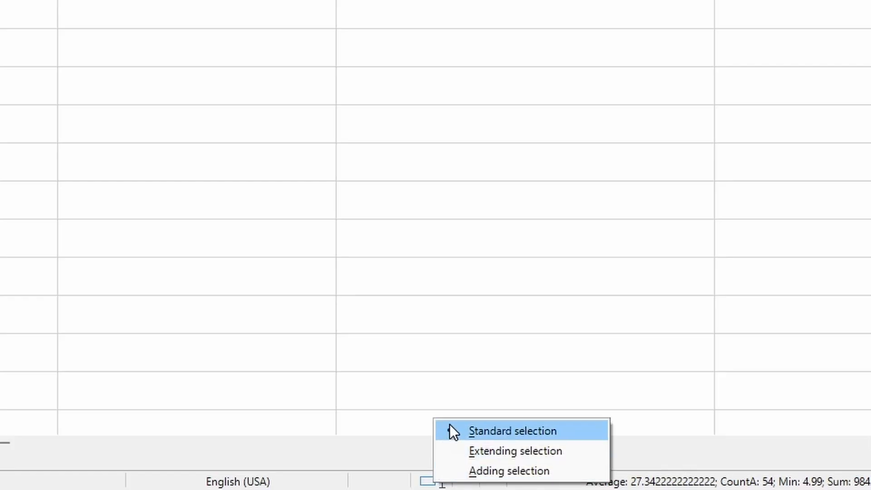
click(453, 451)
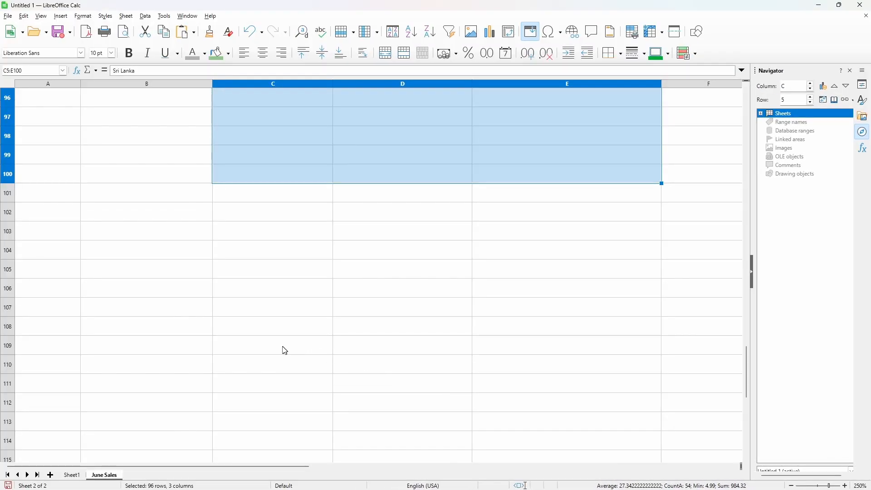
click(508, 382)
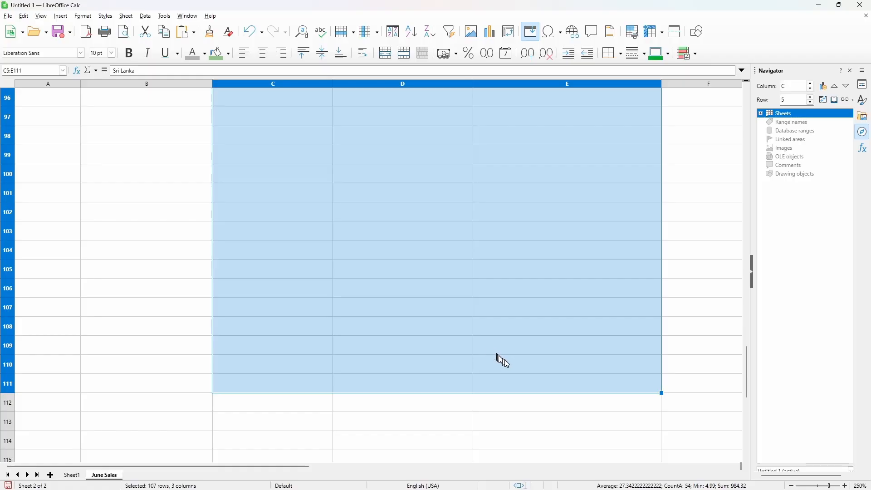
Step: Extend the selection to cell F113, and shrink it back so it ends at E22
click(686, 427)
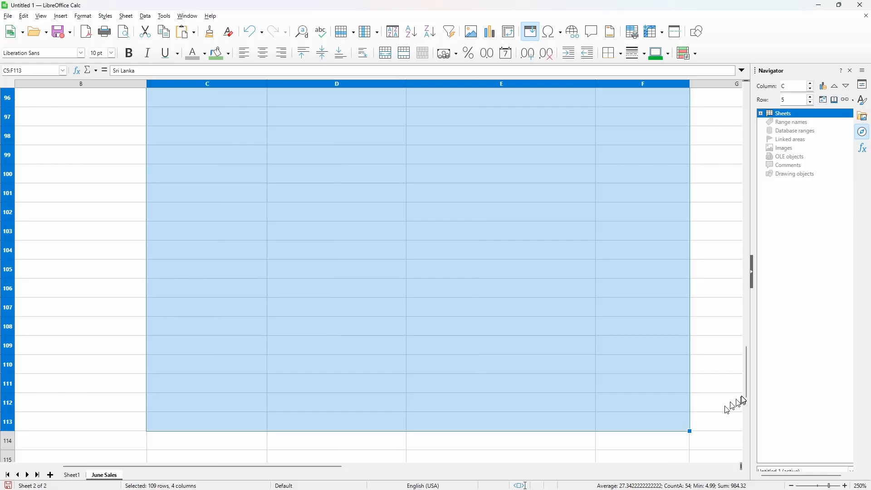
drag(746, 394, 756, 167)
shift+click(558, 270)
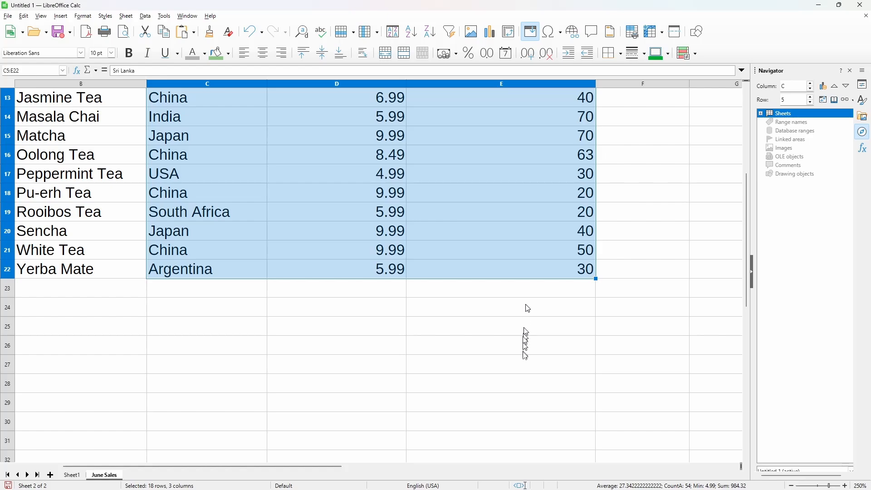
Step: Restore Standard selection mode and select the empty cell C25 below the tea table
click(520, 487)
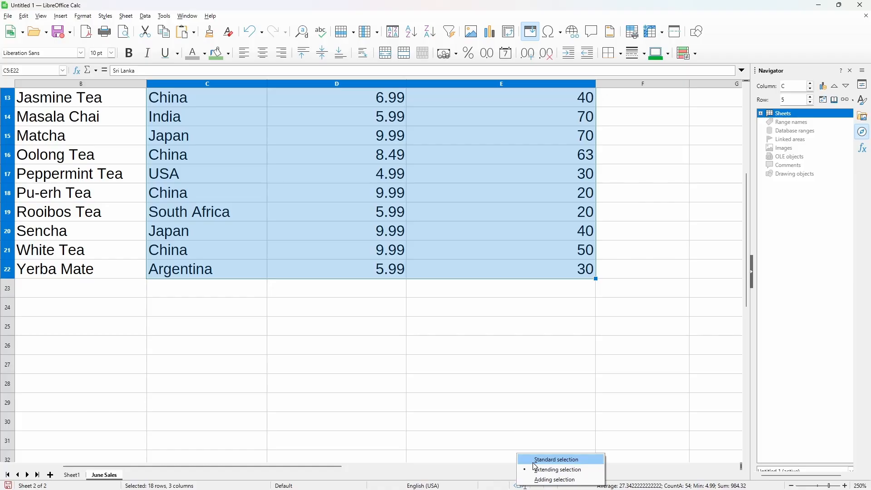
click(535, 460)
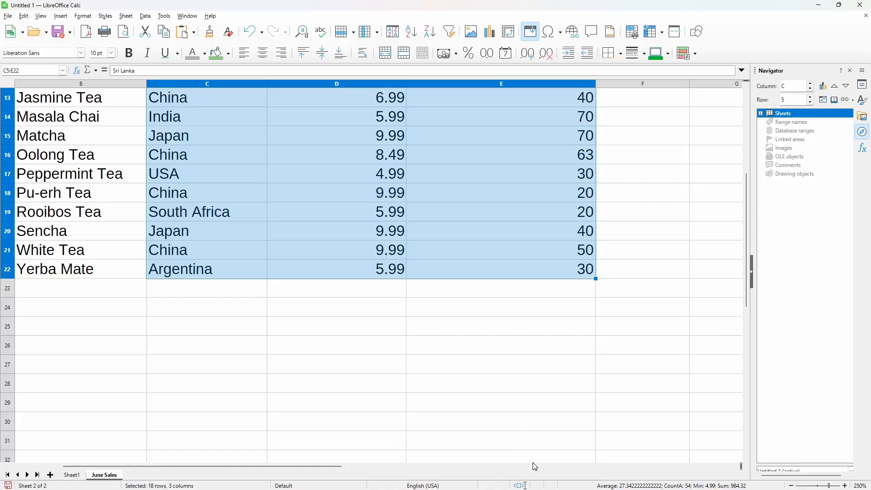
click(201, 332)
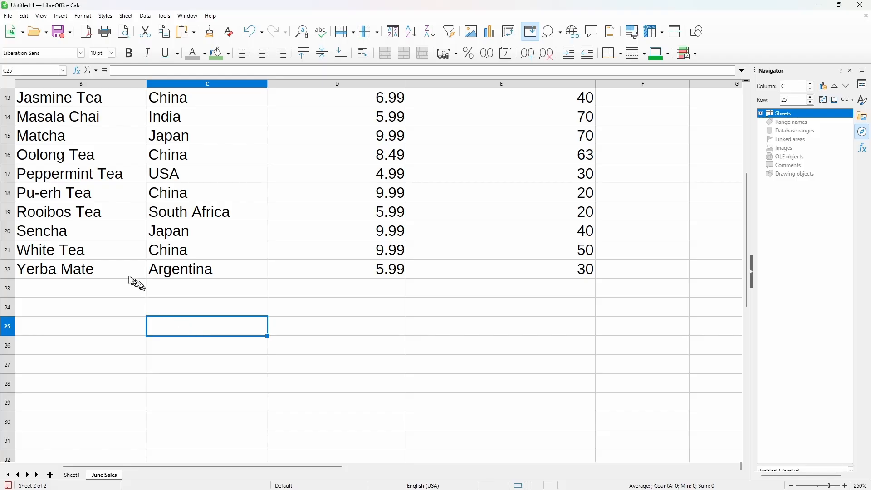
Step: Select the tea names in B15:B22 and add the separate range E15:E27 to the selection
click(96, 268)
drag(96, 268, 100, 138)
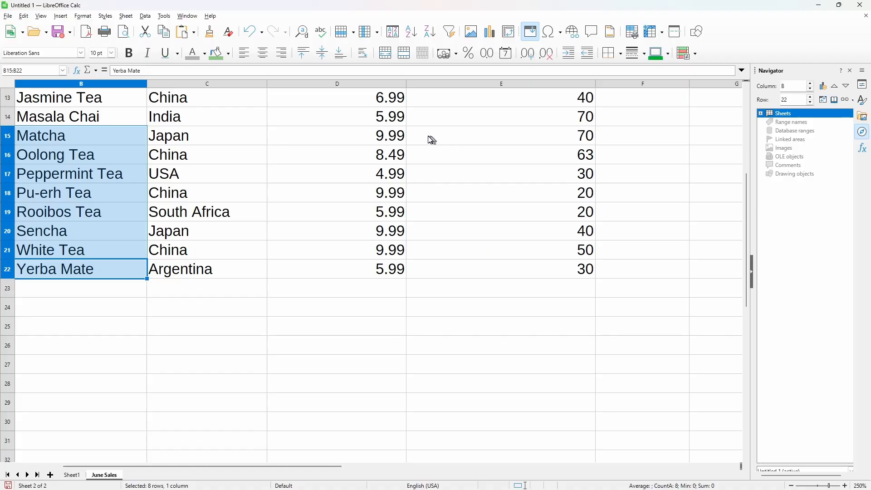
drag(431, 138, 451, 378)
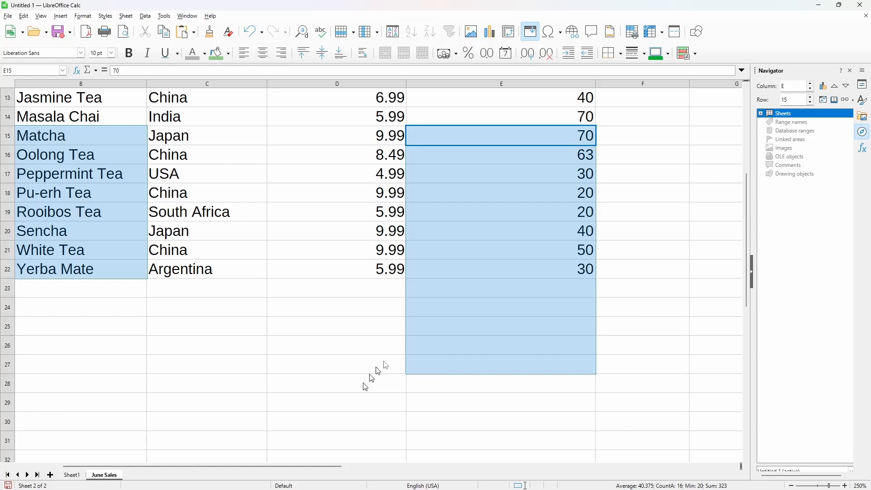
Step: Try to delete the entire rows that contain the selected cells
right_click(468, 259)
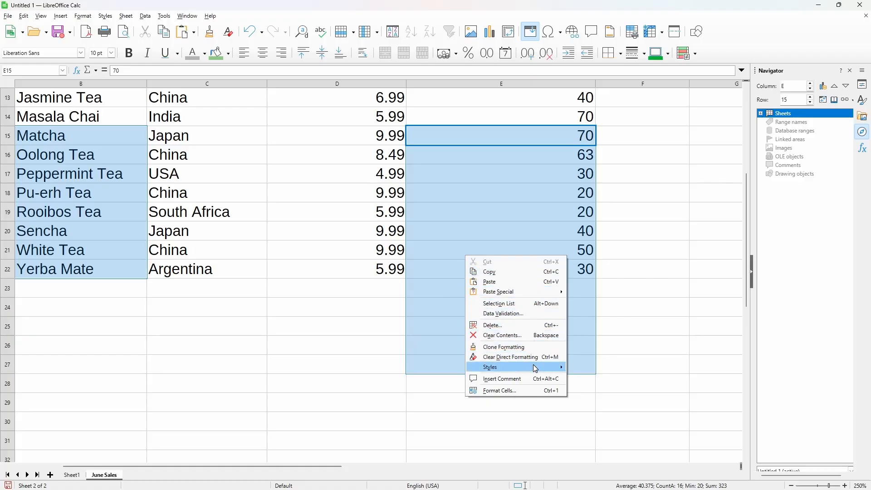
mouse_move(536, 369)
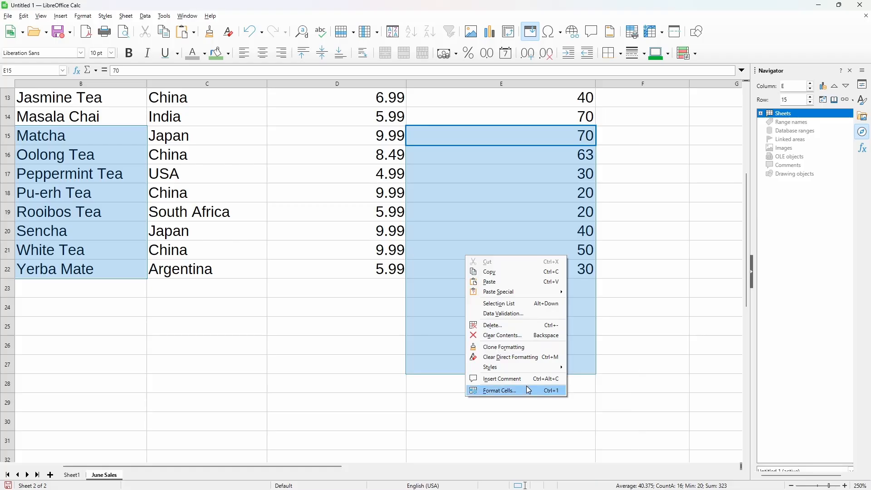
click(518, 325)
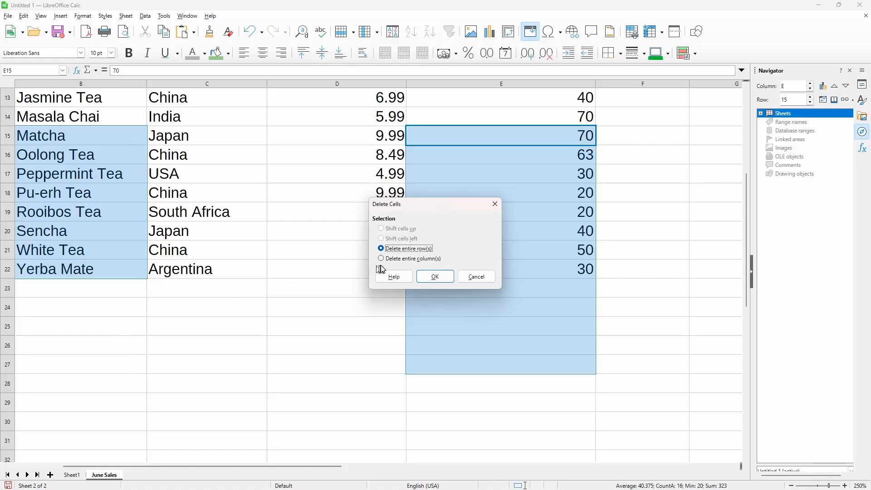
click(438, 277)
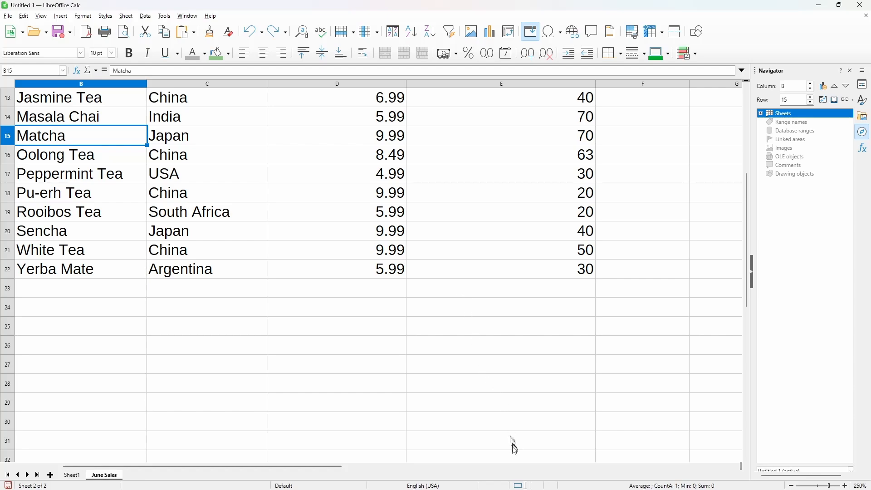
Step: Switch to Adding selection mode and select the separate areas B15:C22, E14:F22, C25:D30 and cell F26
click(519, 487)
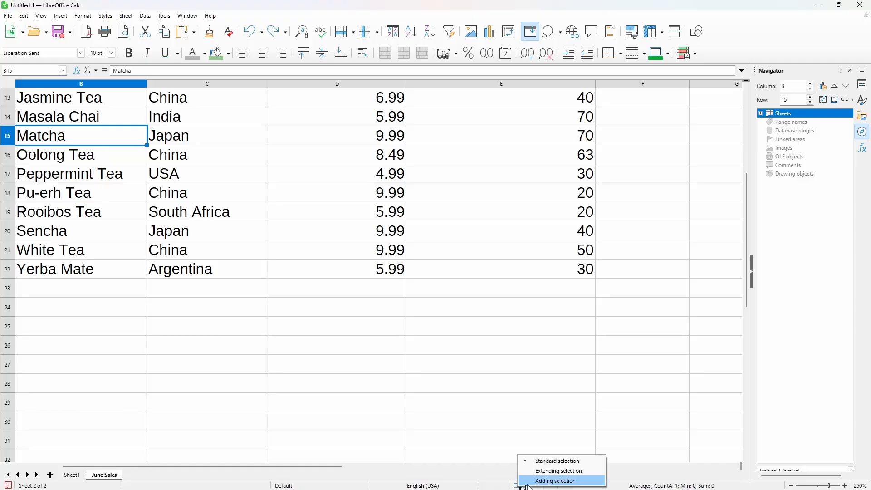
click(533, 482)
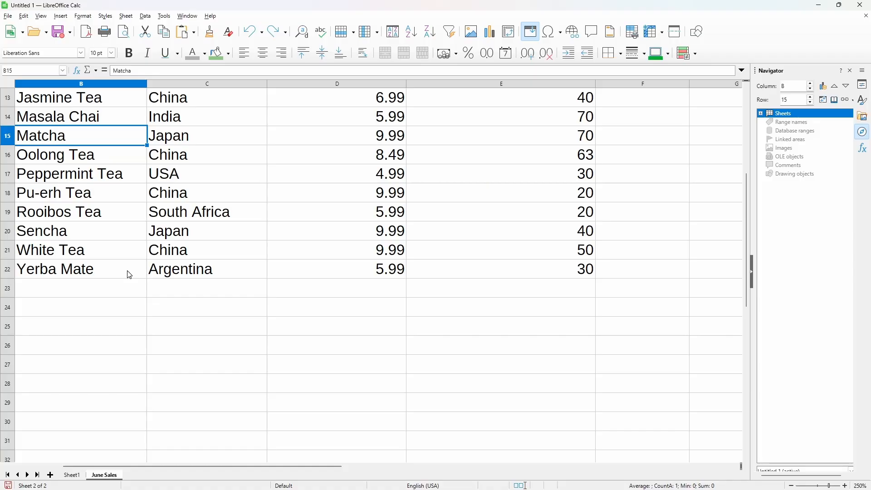
drag(130, 274, 200, 132)
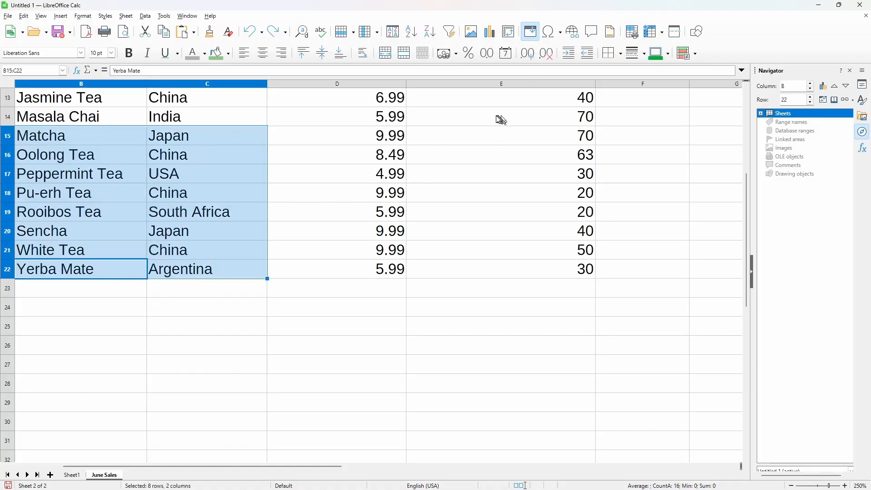
drag(501, 120, 618, 273)
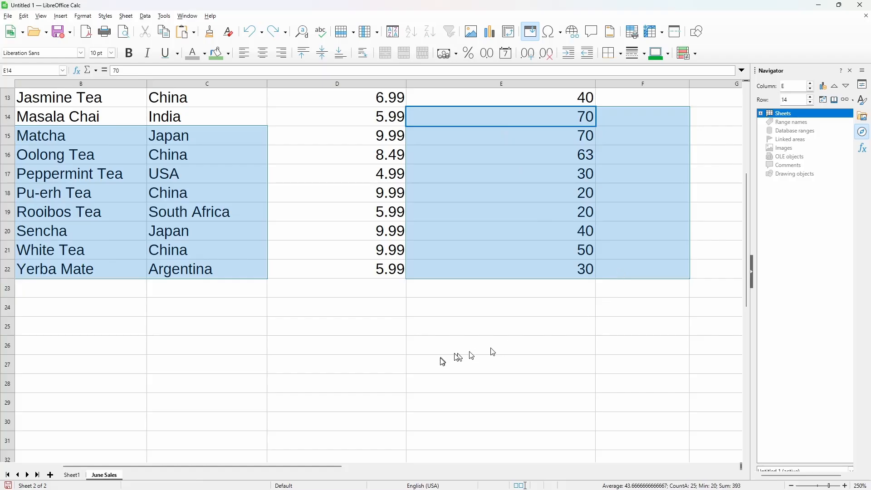
drag(196, 328, 397, 432)
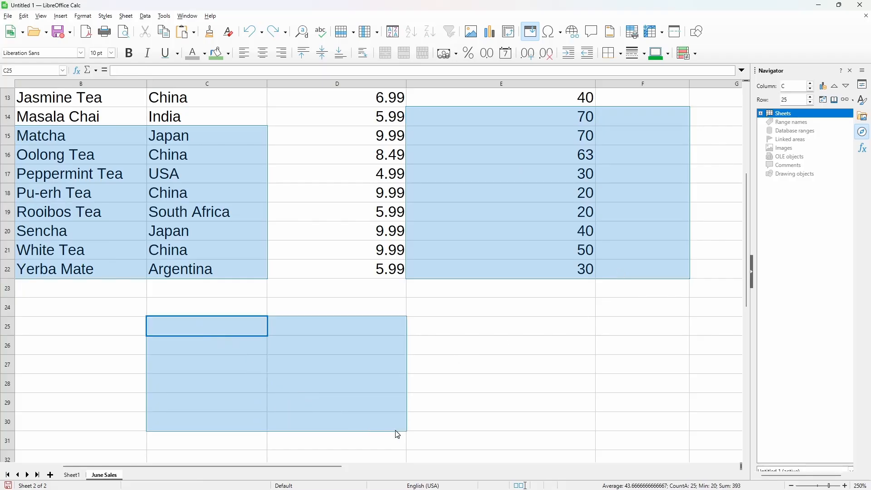
click(628, 344)
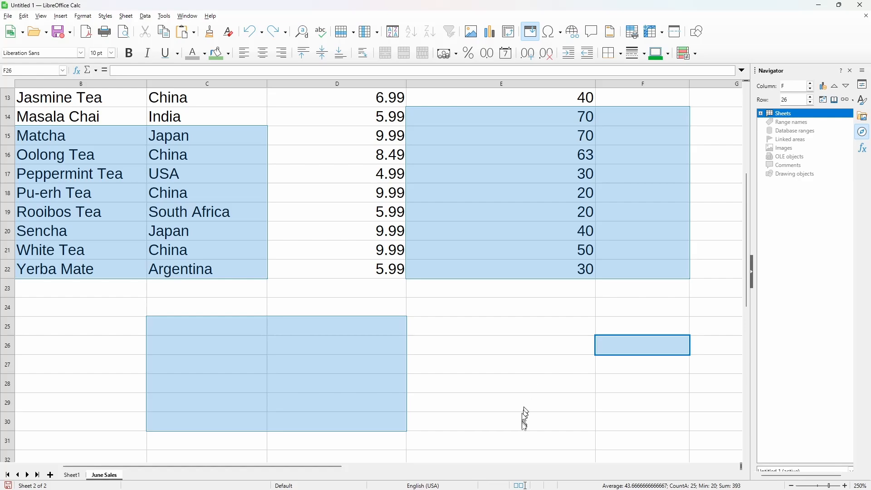
Step: Restore Standard selection mode and select the empty cell E26
click(522, 486)
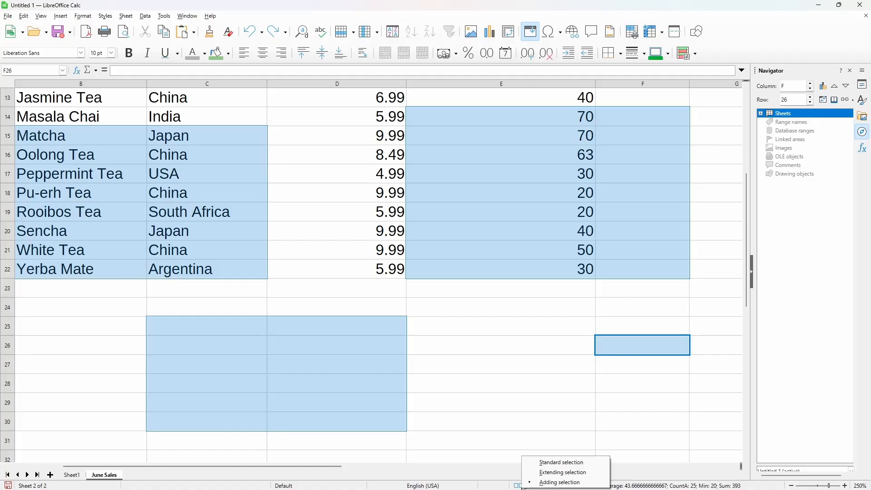
click(542, 460)
click(464, 351)
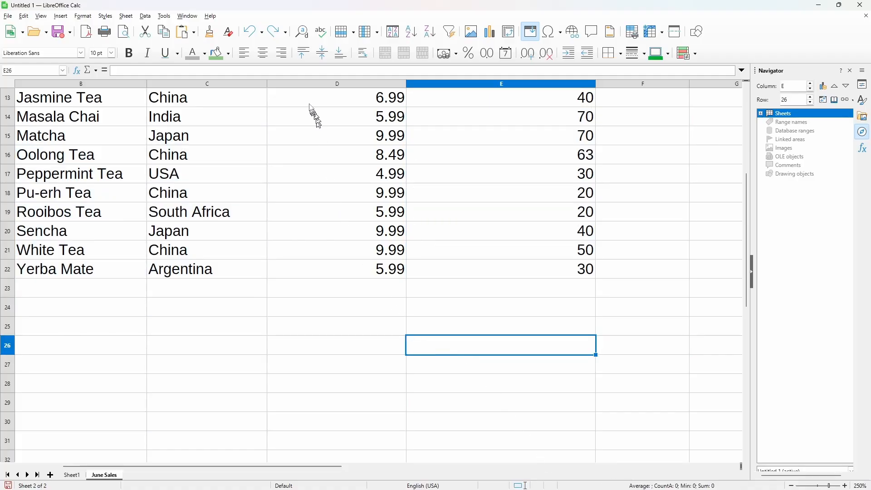
Step: Select the whole of column D, then the whole of row 20, and review the commands available for each
click(290, 84)
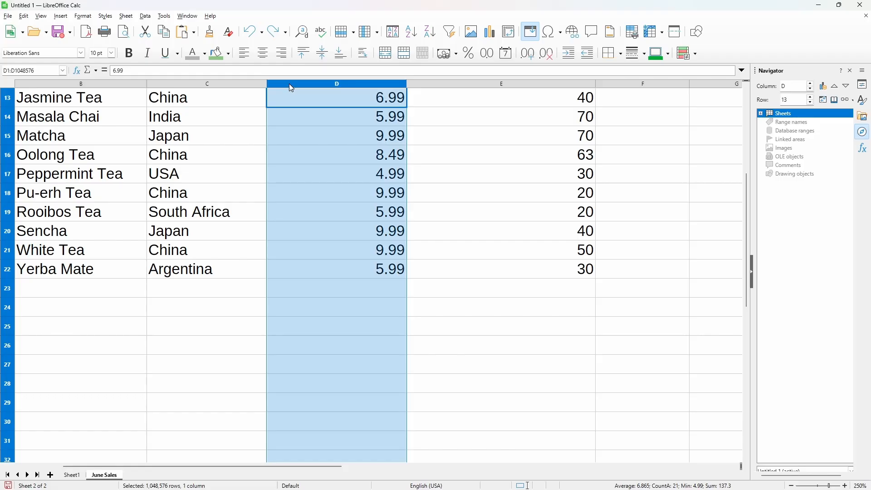
right_click(315, 90)
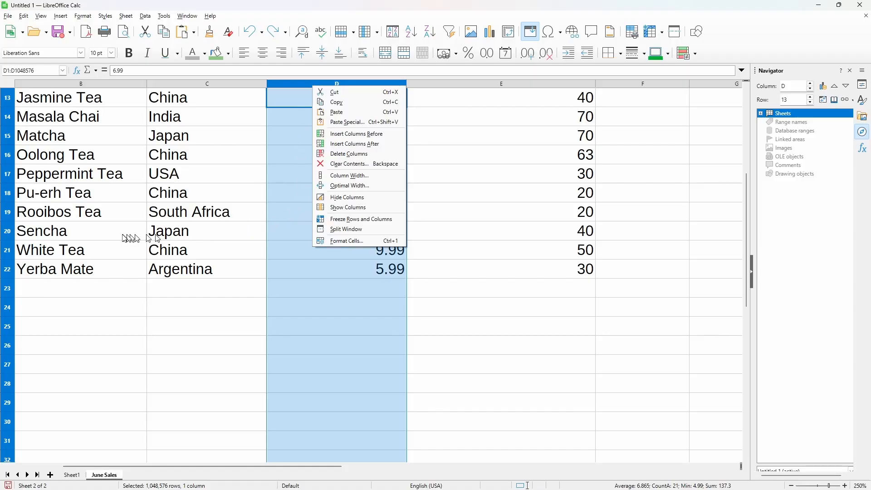
click(8, 233)
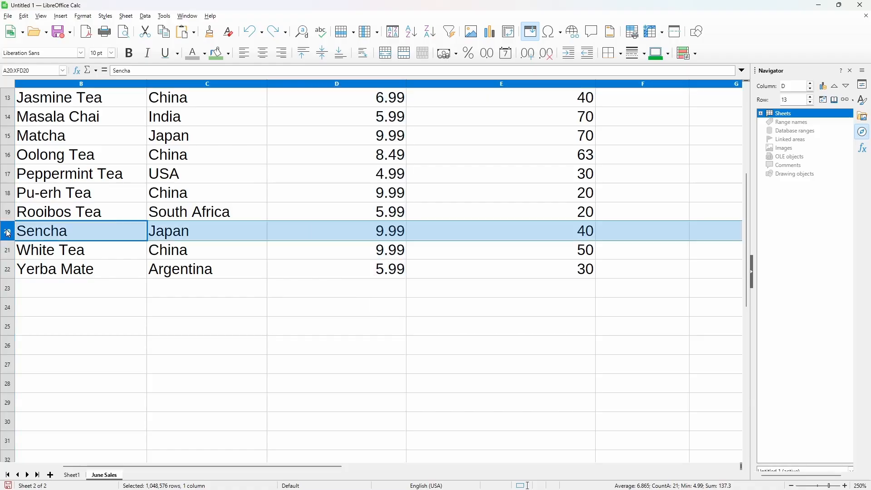
right_click(8, 234)
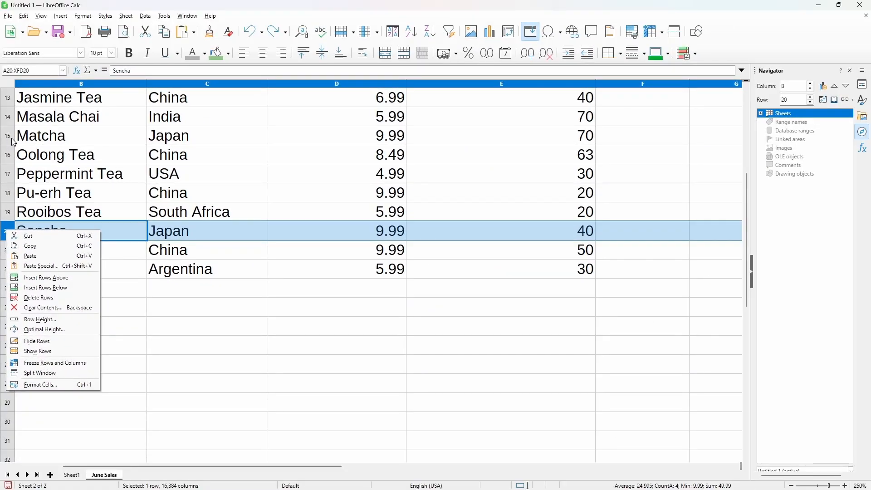
click(13, 142)
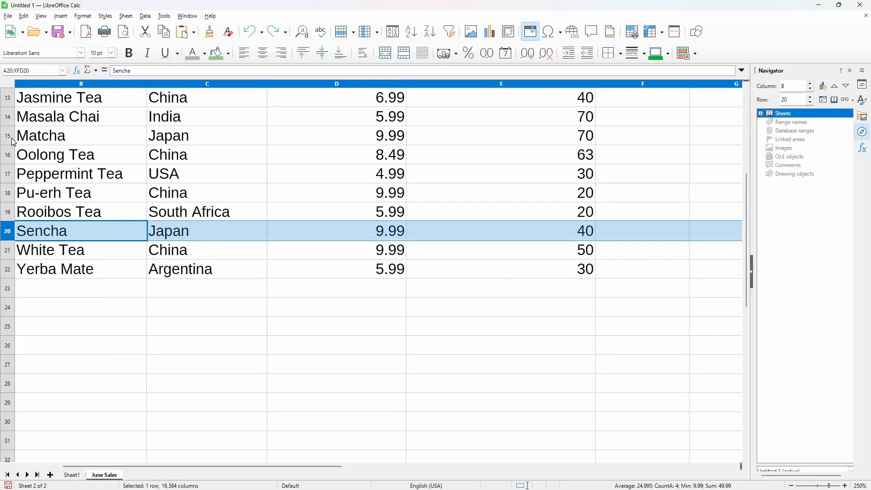
Step: Extend the row selection from row 20 up to row 15 and add the separate rows 23, 26, 28 and 30
shift+click(13, 143)
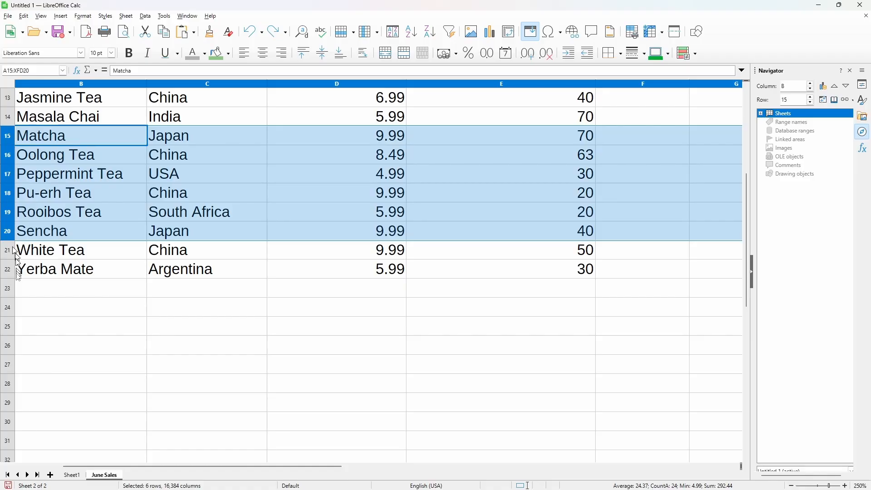
ctrl+click(10, 291)
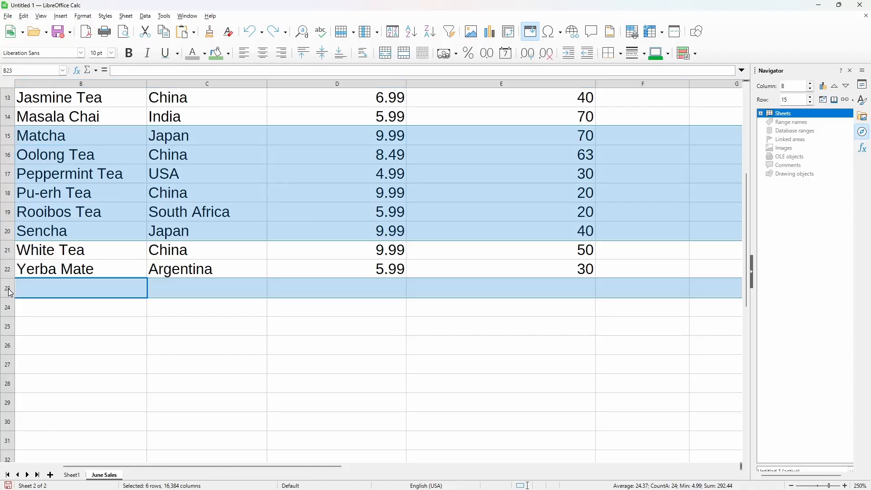
ctrl+click(9, 346)
ctrl+click(12, 386)
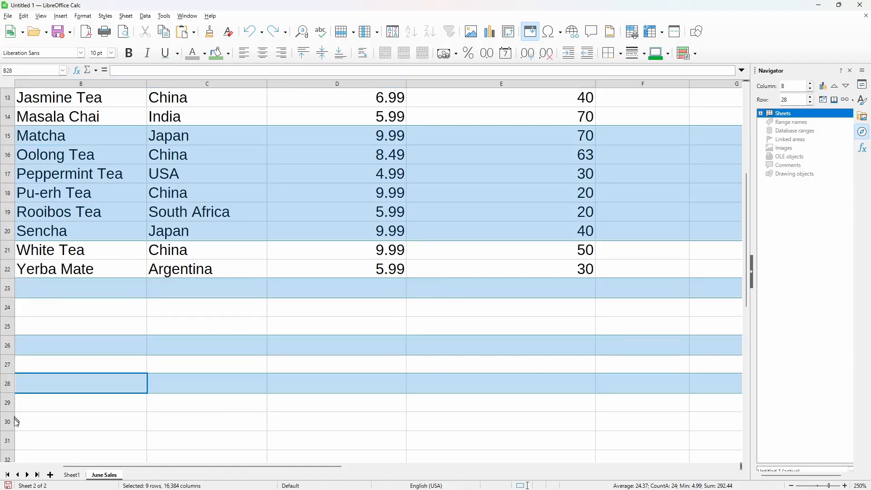
ctrl+click(13, 424)
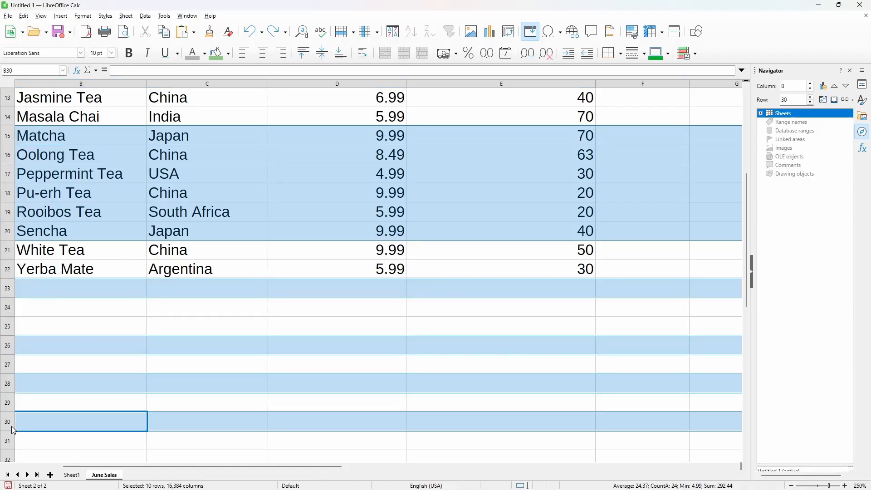
Step: Select only cell C25 and extend the selection to its entire column with the Select Column command
click(201, 329)
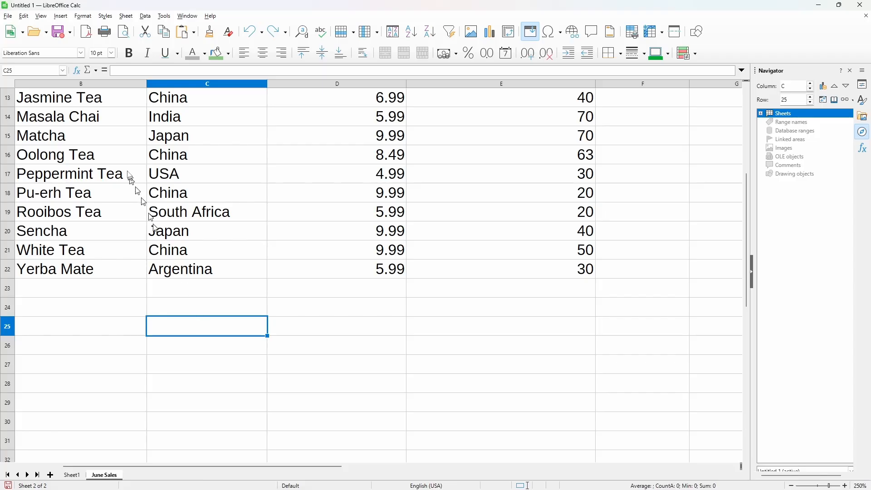
click(29, 19)
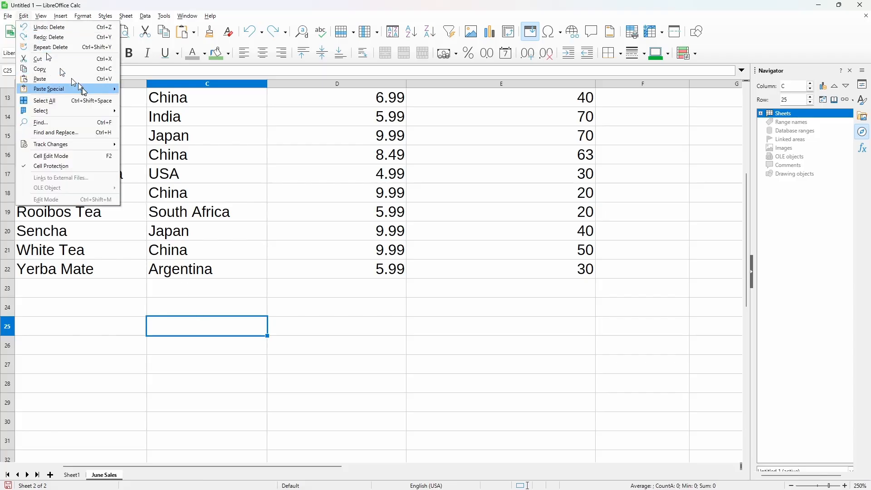
mouse_move(96, 113)
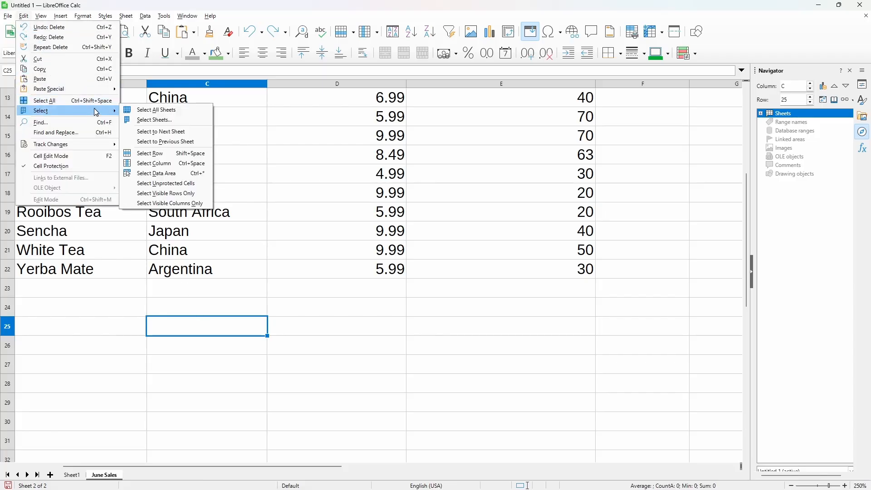
click(186, 162)
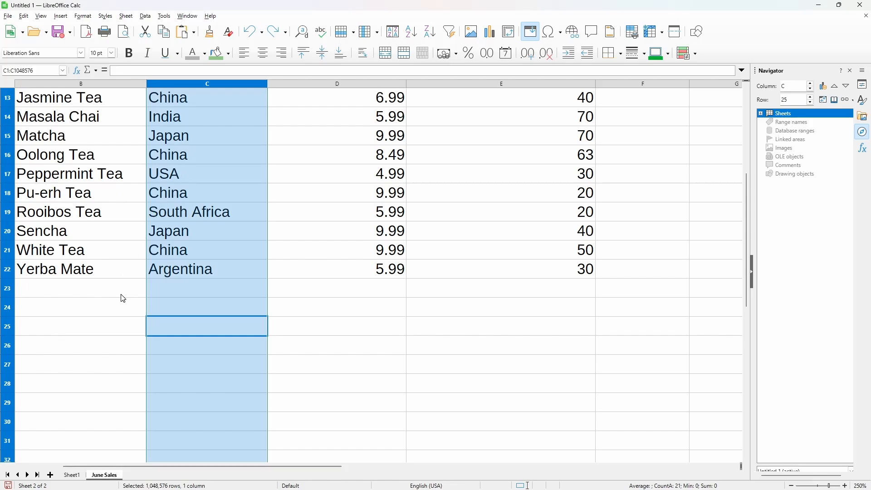
click(24, 16)
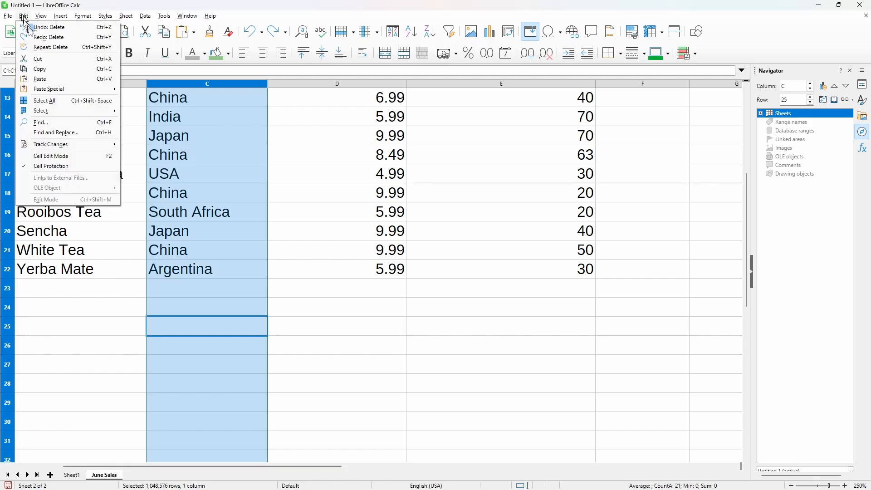
mouse_move(99, 111)
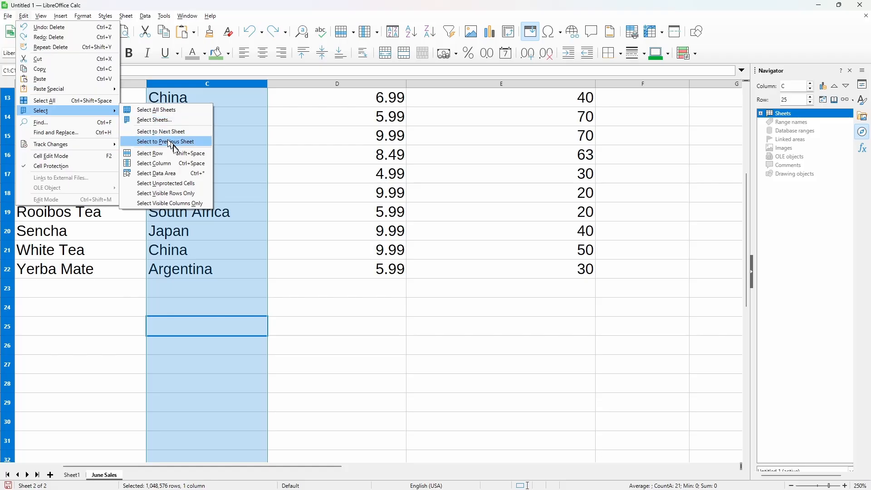
click(358, 322)
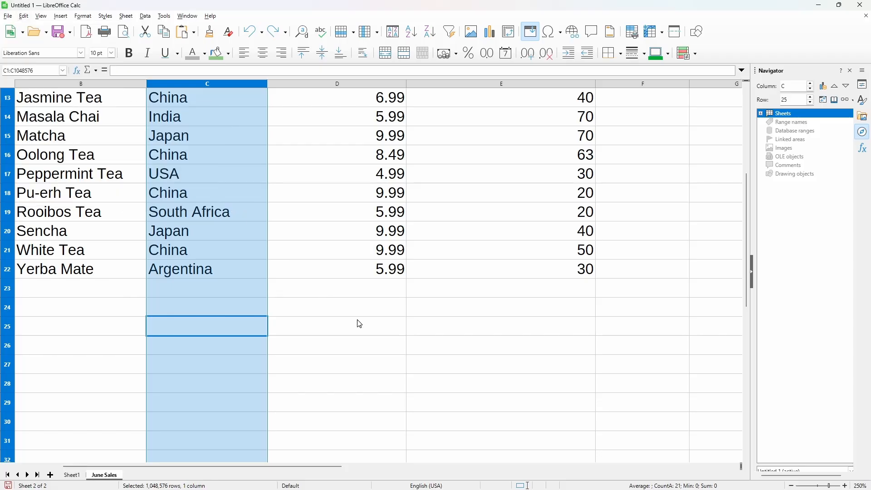
Step: Select the entire row of cell D25, then select every cell of the sheet
click(358, 323)
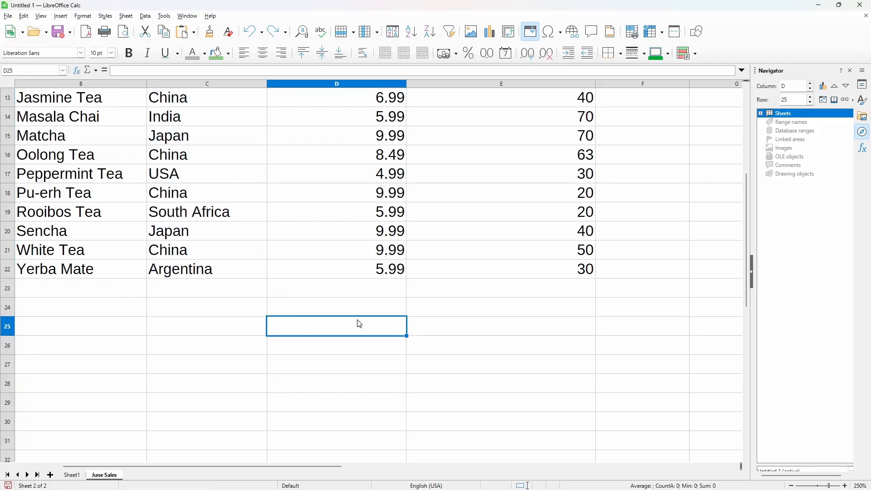
key(shift+space)
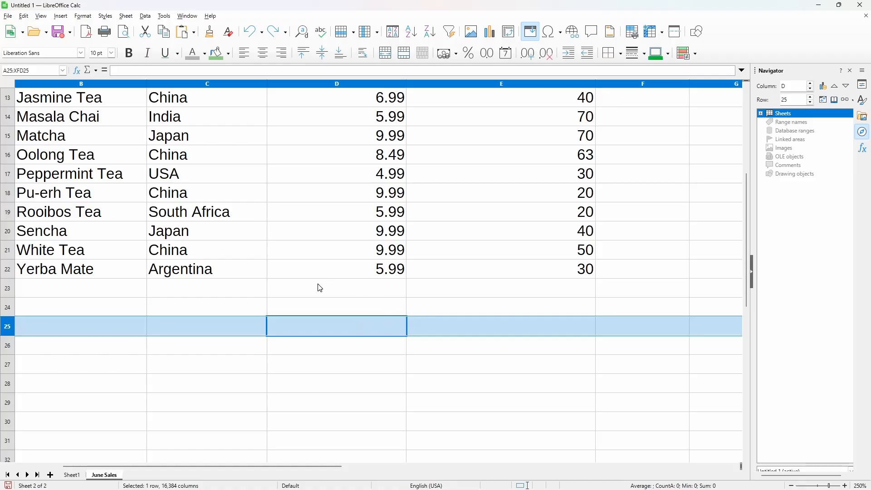
key(ctrl+a)
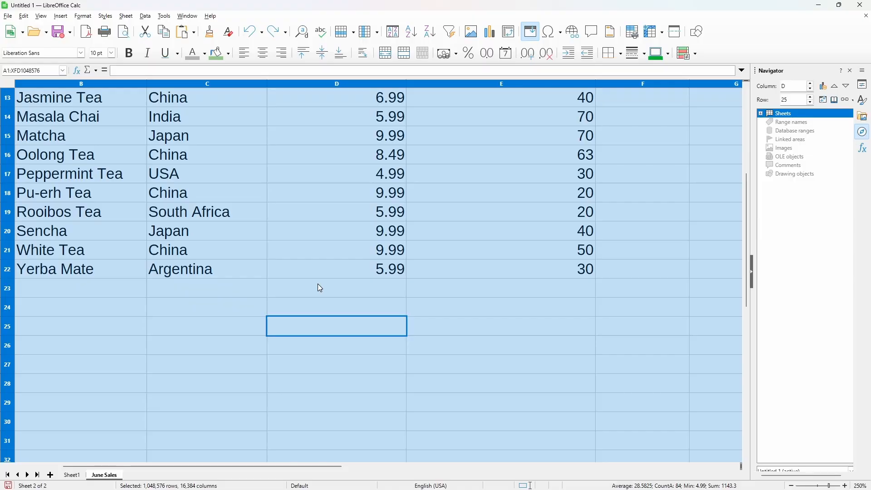
Step: Select the data area adjoining cell D23, then all cells of the sheet, and finish with only cell C25 selected
click(320, 288)
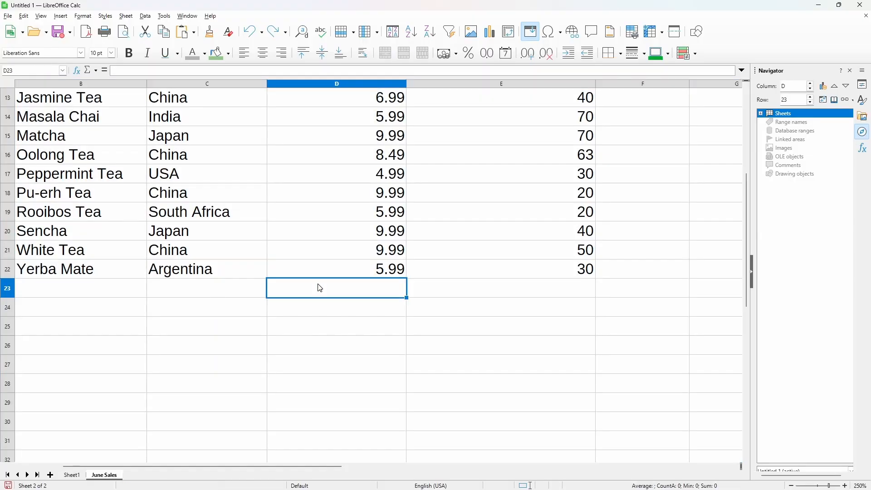
key(ctrl+asterisk)
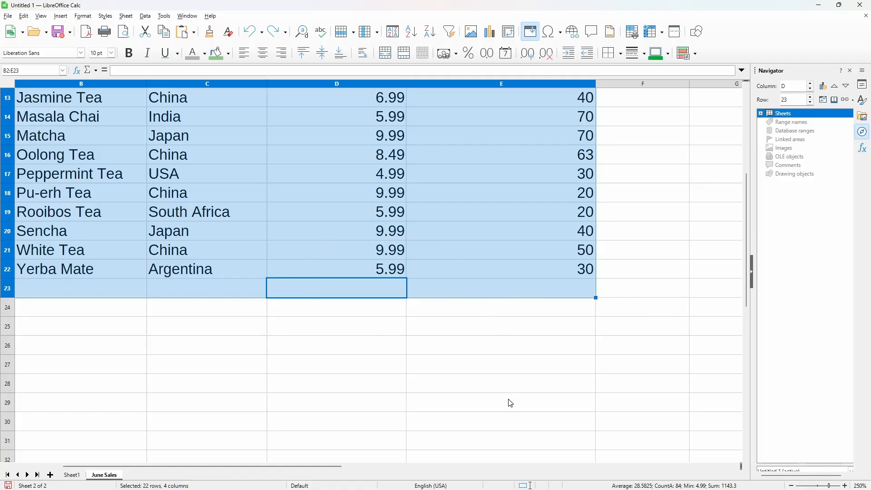
click(531, 407)
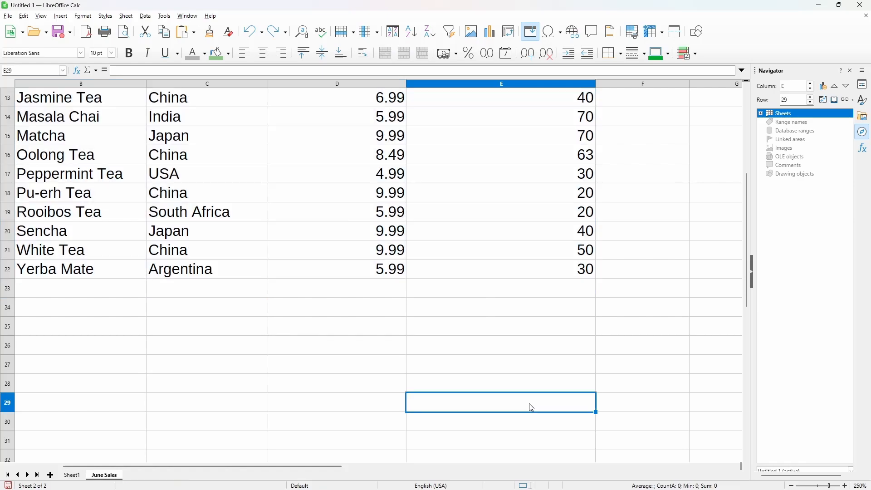
key(ctrl+a)
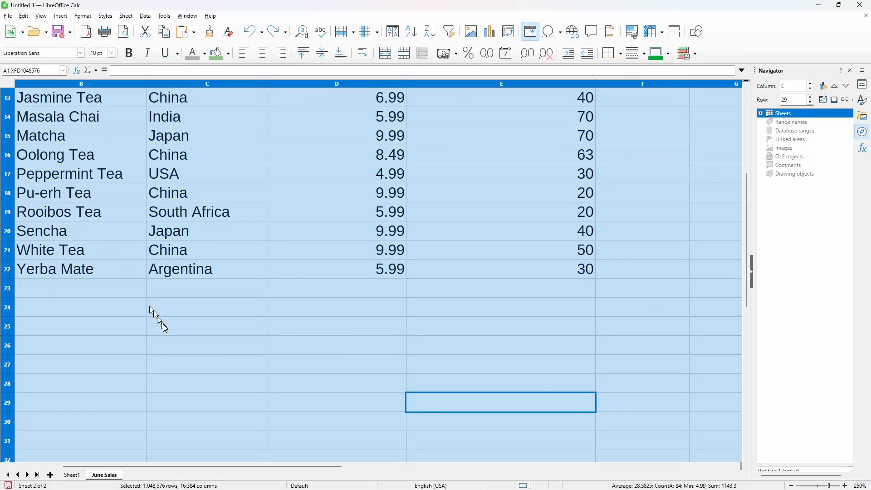
click(165, 327)
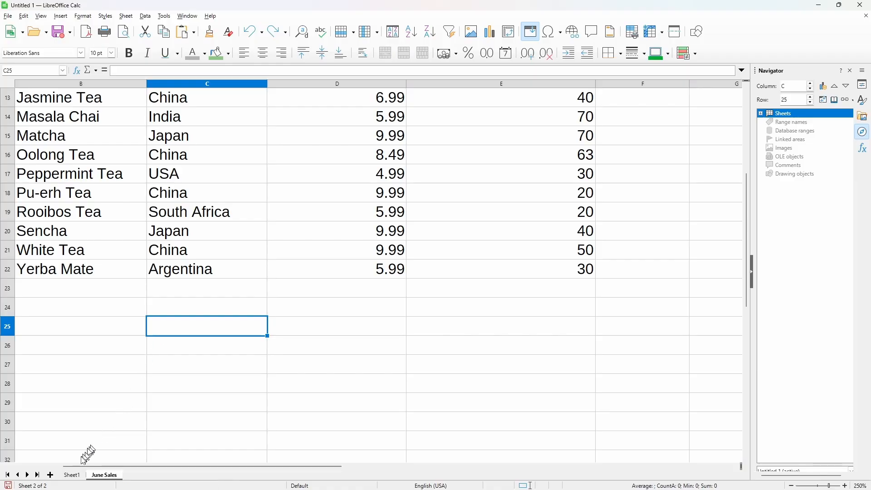
Step: Select Sheet1 and the June Sales sheet together and review the commands available for the grouped sheets
click(71, 477)
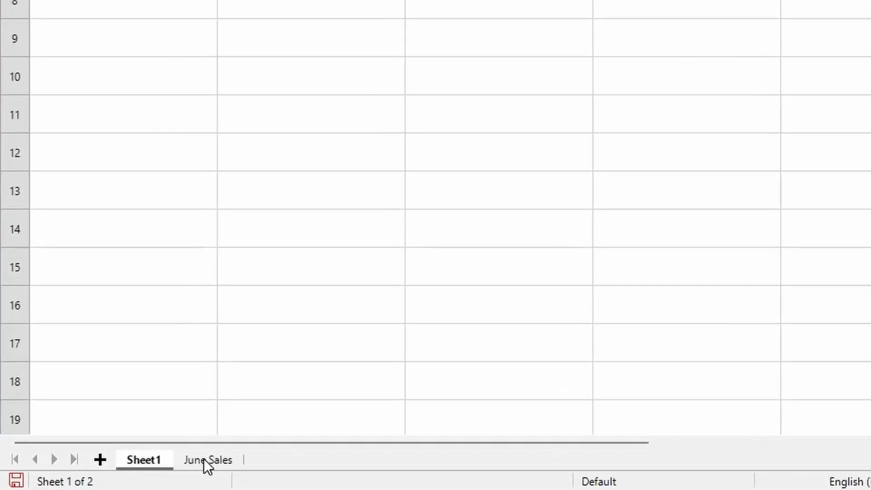
ctrl+click(204, 459)
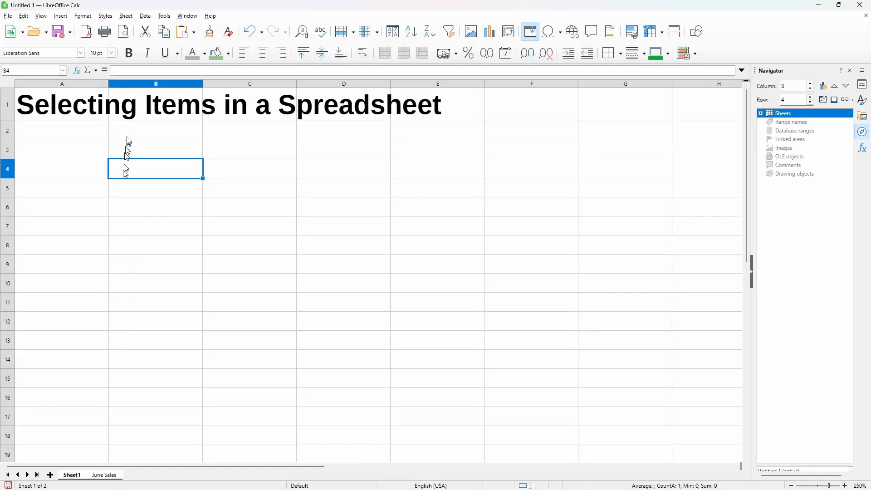
click(126, 16)
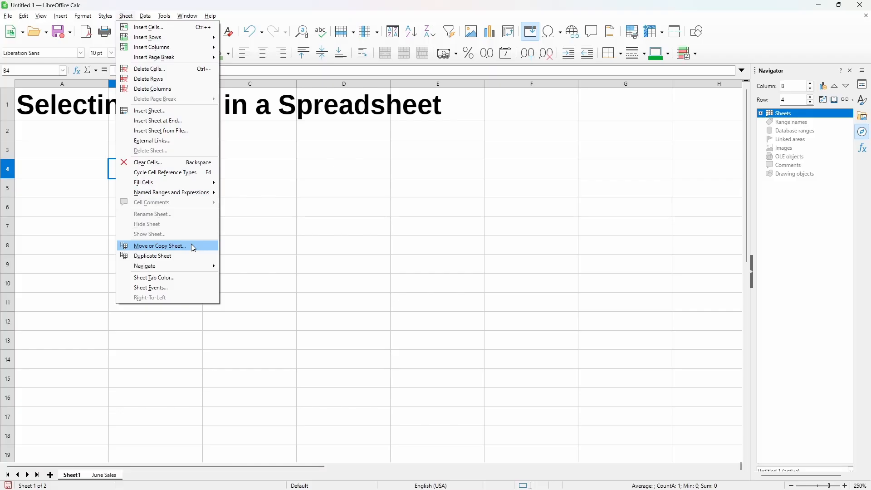
key(Escape)
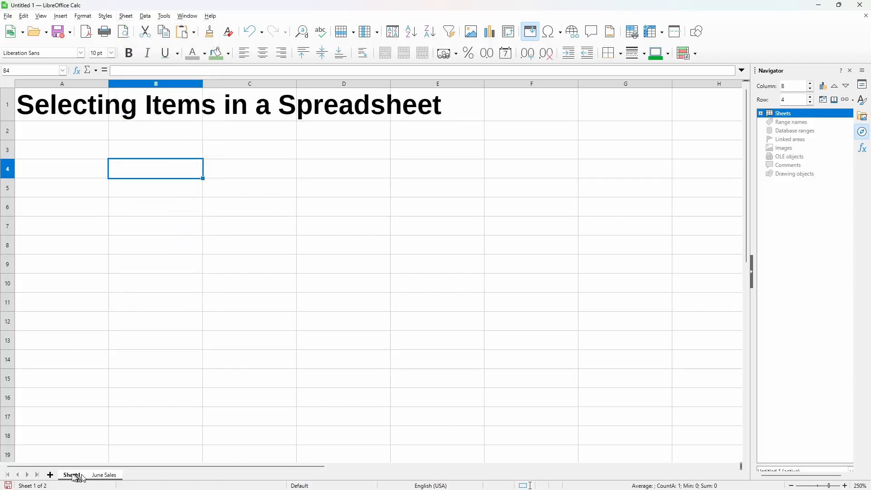
Step: Add two new sheets and duplicate the selected sheets Sheet1, June Sales and Sheet4
click(51, 475)
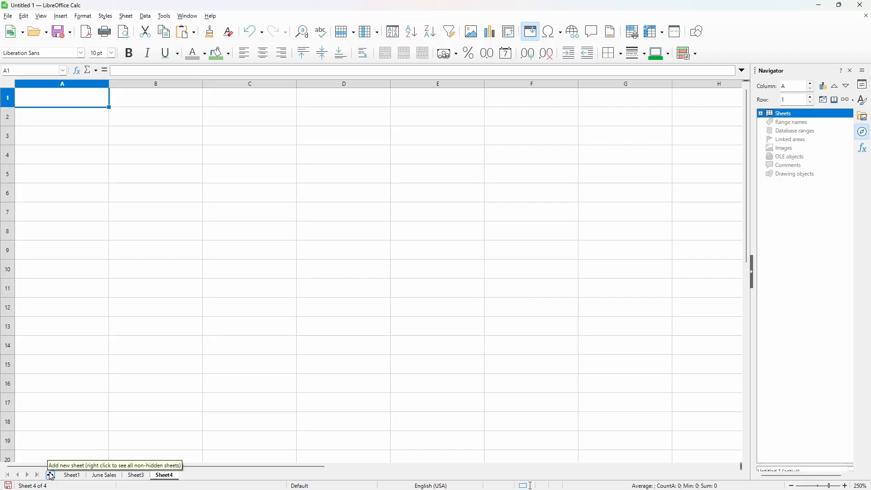
click(50, 475)
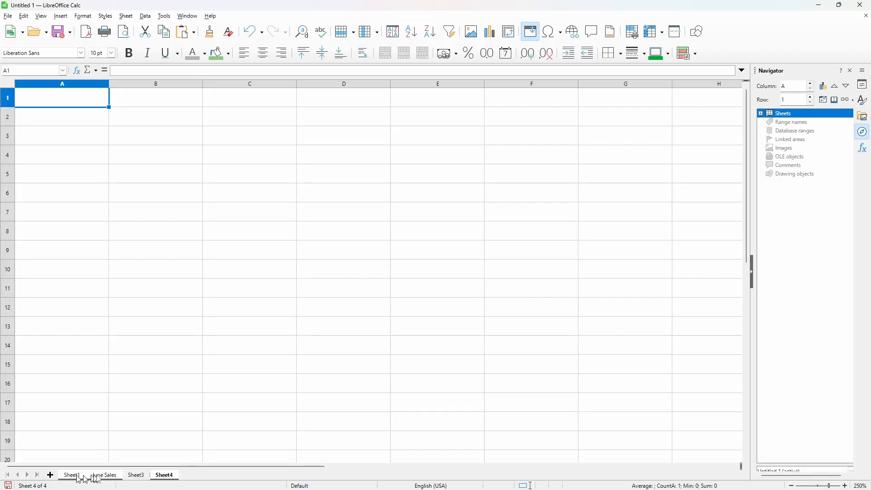
right_click(168, 478)
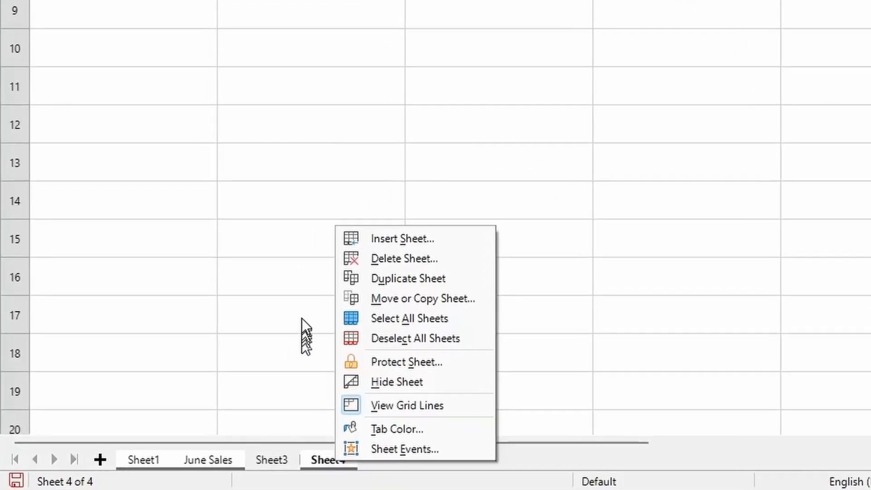
click(391, 279)
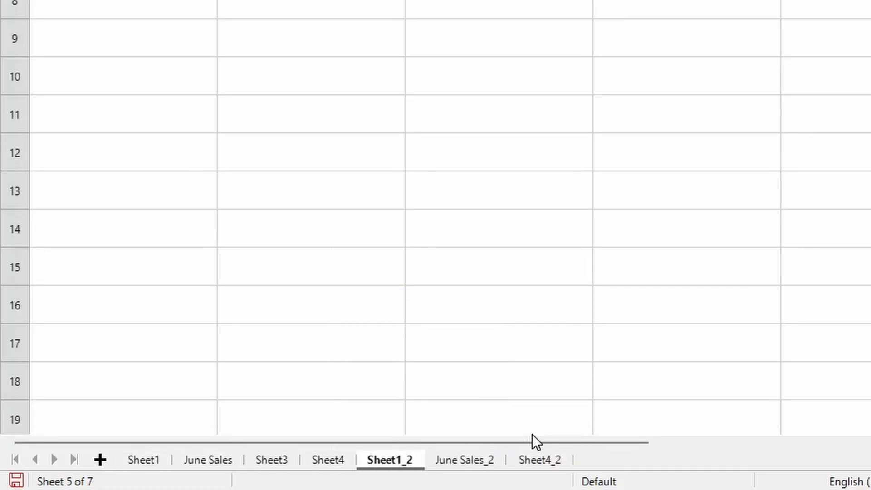
Step: Switch to Sheet4_2, select all sheets of the workbook and go to cell D18
click(530, 462)
right_click(530, 461)
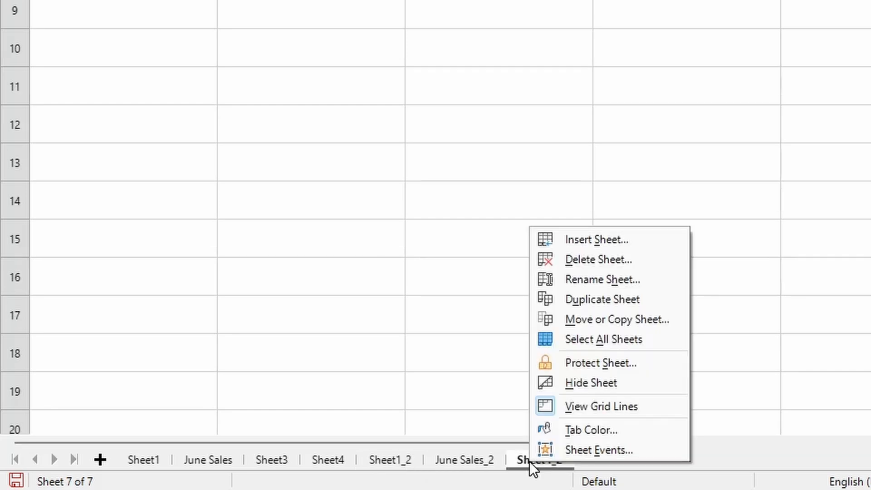
click(641, 345)
click(642, 345)
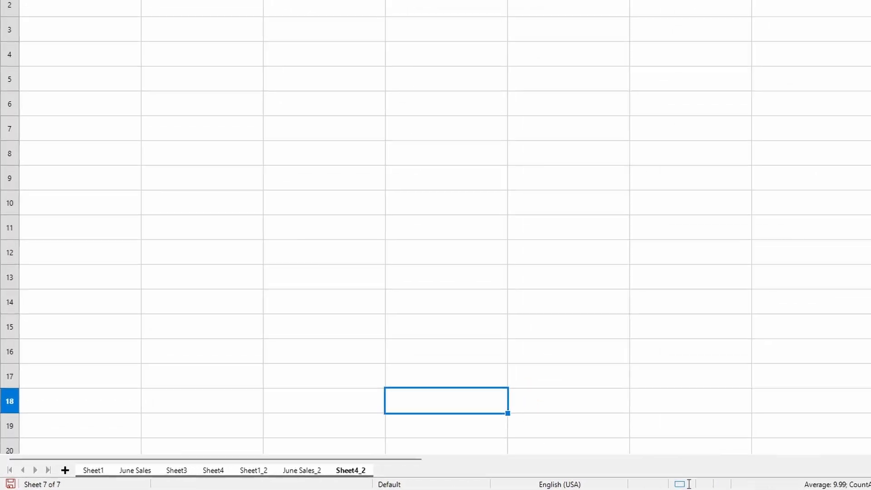
Step: Apply the Select All Sheets command again to the whole workbook
click(41, 18)
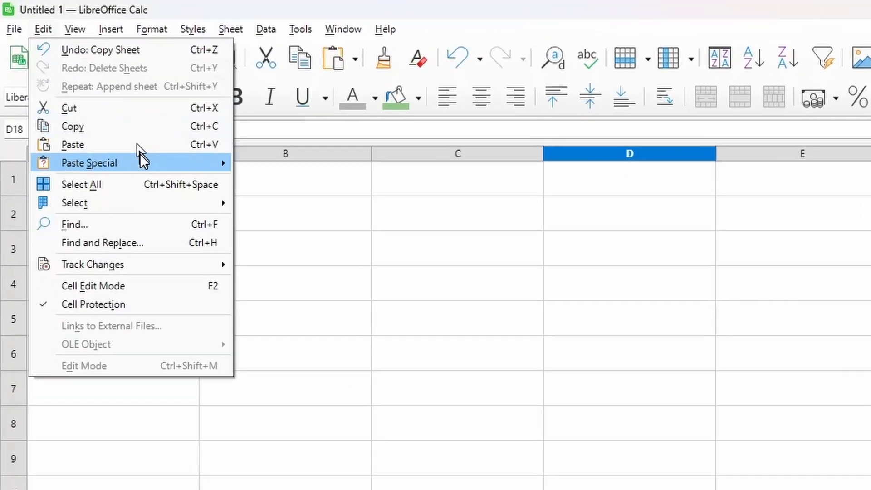
mouse_move(155, 203)
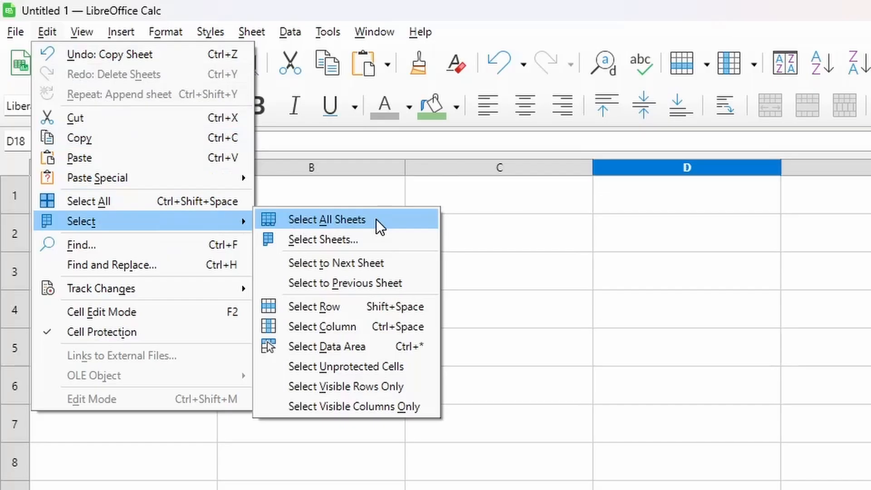
click(376, 220)
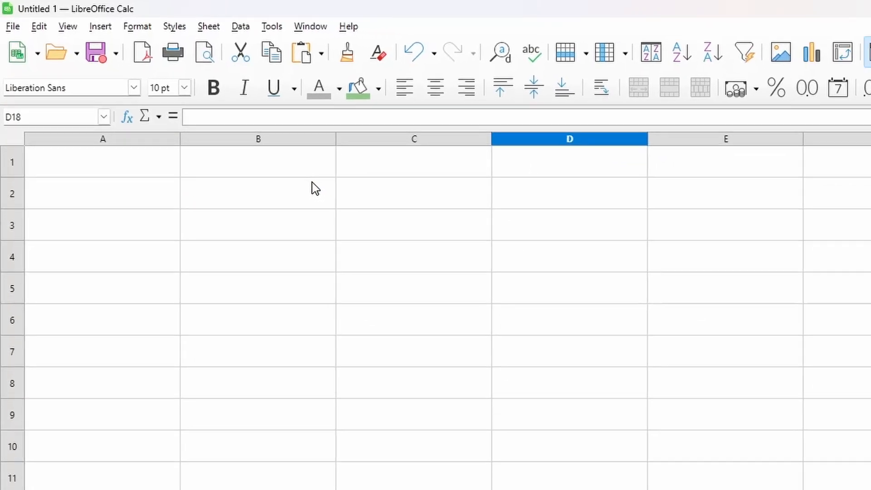